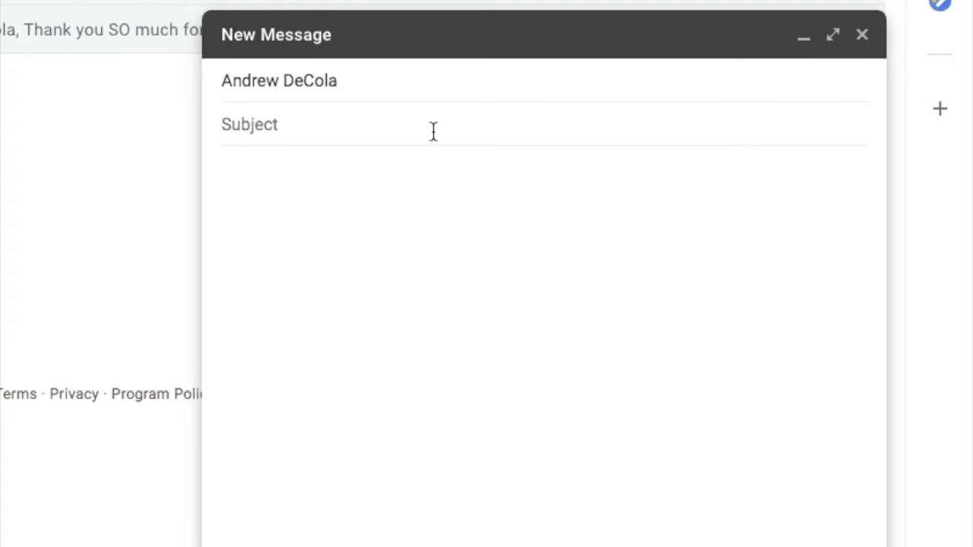
- Enter the all-caps subject "WHY IS MY GRADE AN F" in the new message
type("WH")
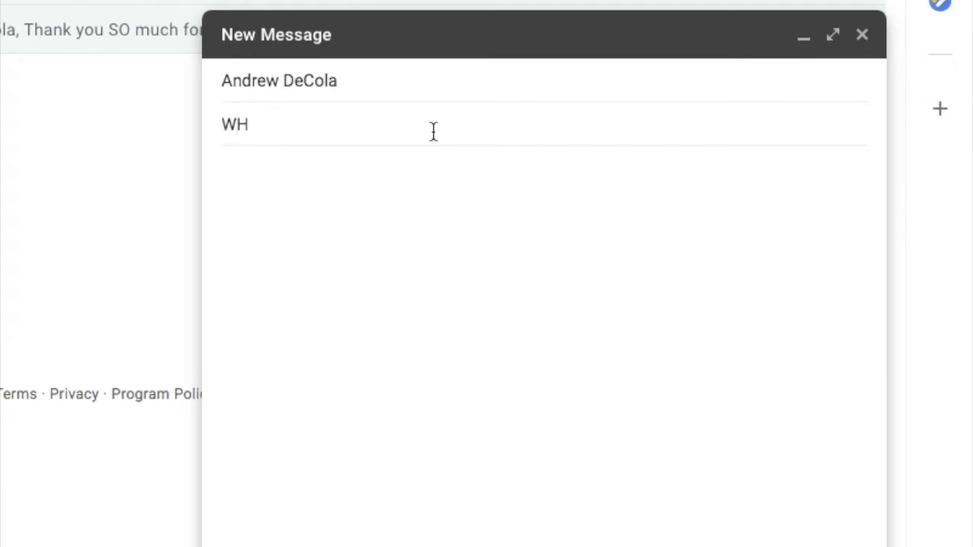
type("Y IS MY ")
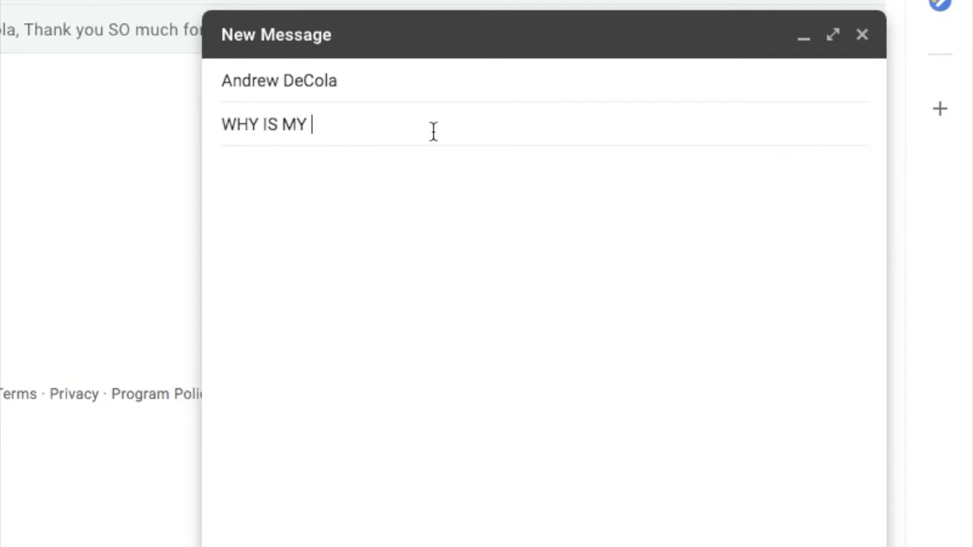
type("GRADE AN F")
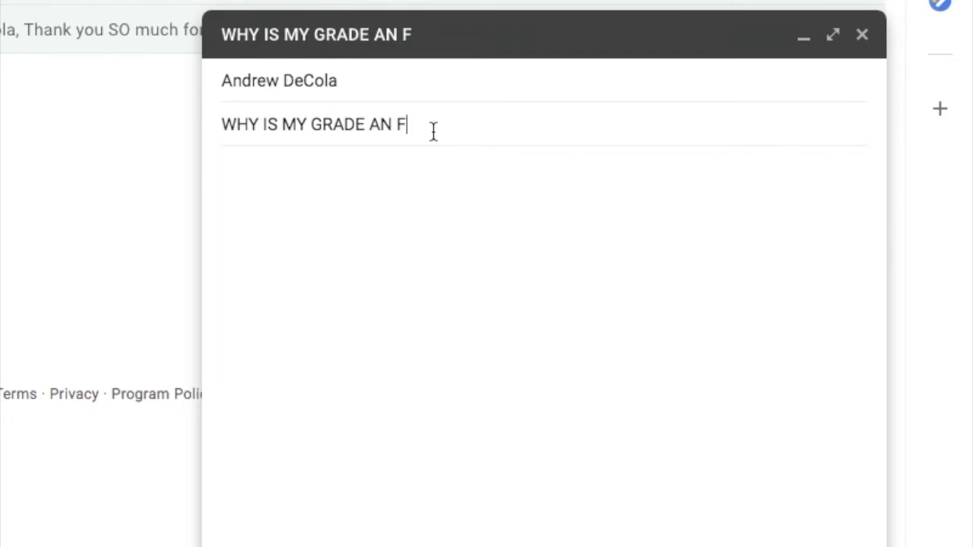
left_click(552, 244)
left_click_drag(428, 124, 217, 124)
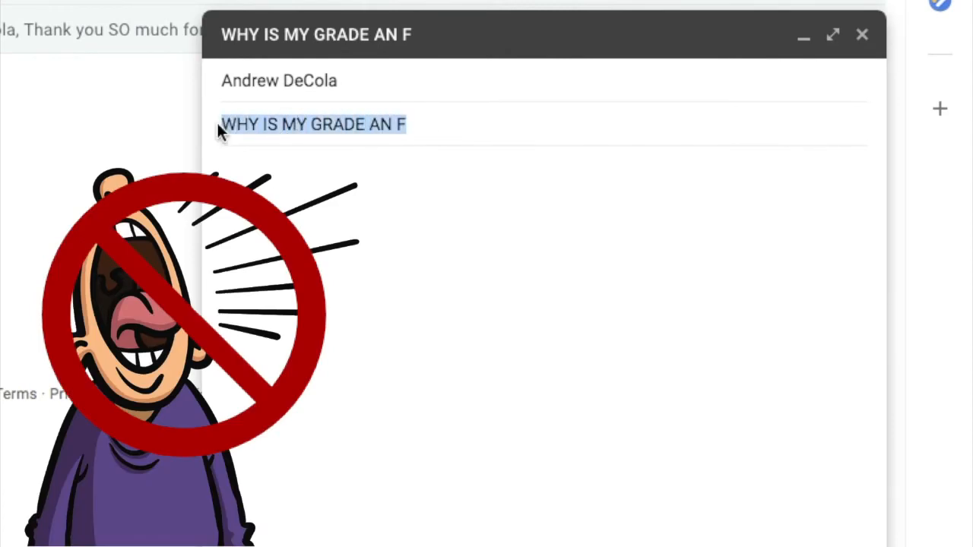
left_click(490, 130)
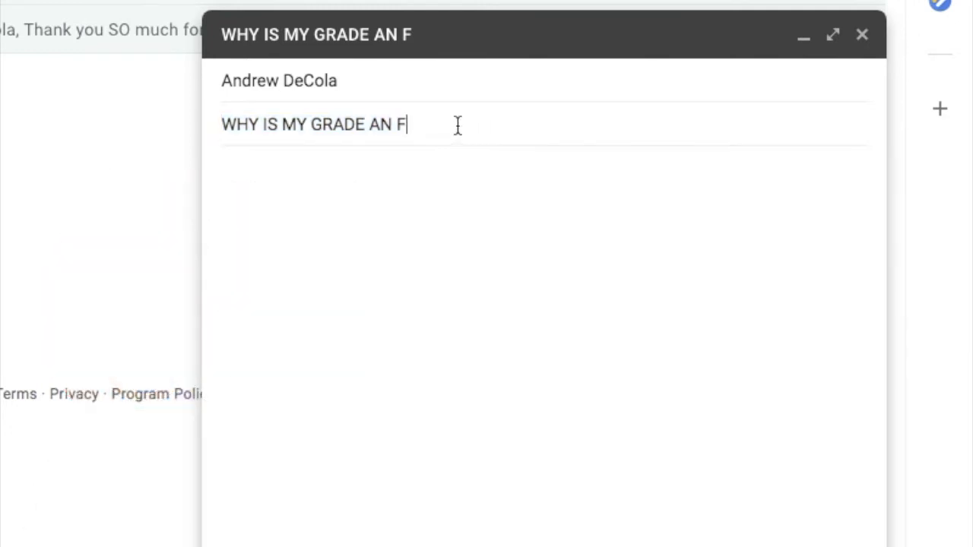
- Clear the subject and write it again as "WHY IS MY GRADE AN F"
left_click_drag(434, 126, 222, 131)
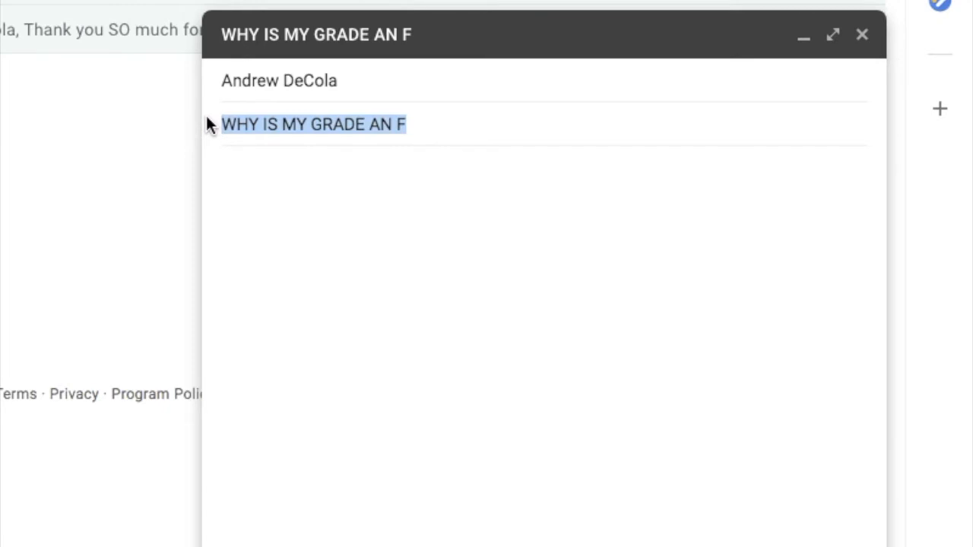
key("BackSpace")
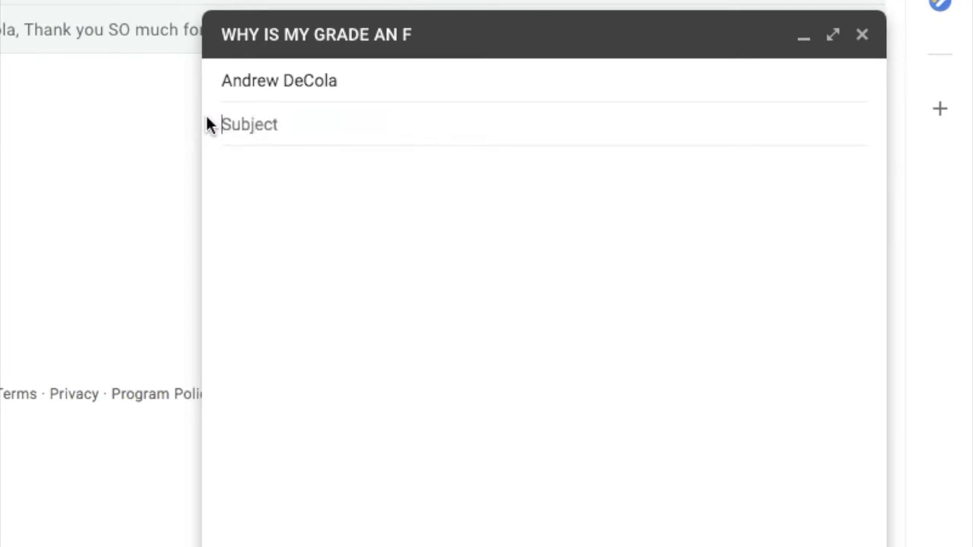
type("WHGY")
key("BackSpace")
key("BackSpace")
key("BackSpace")
type("Y IS MY G")
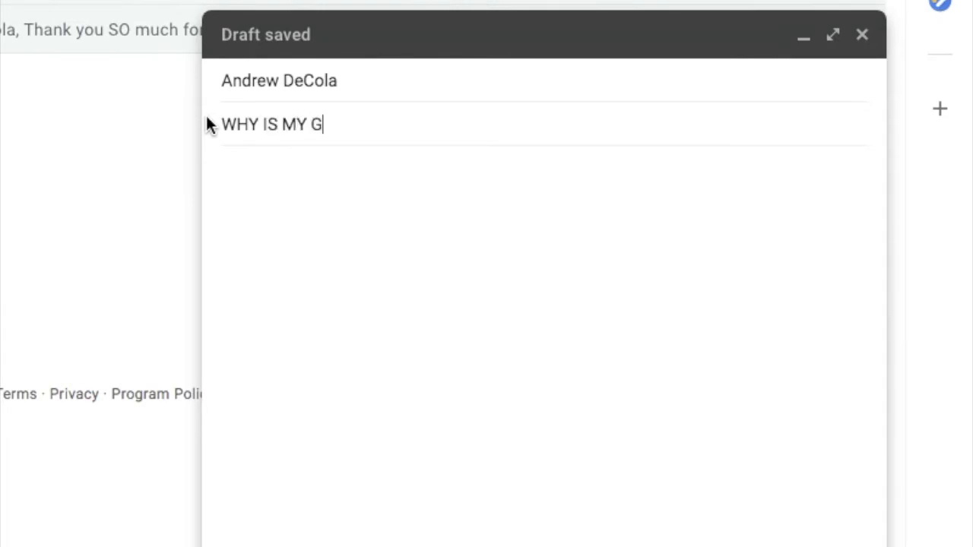
type("RADE AN F")
- Write the message body "I PASSED IN THE PROJECT LAST WEEK WHEN ARE YOU GOING TO GRADE IT"
left_click(285, 207)
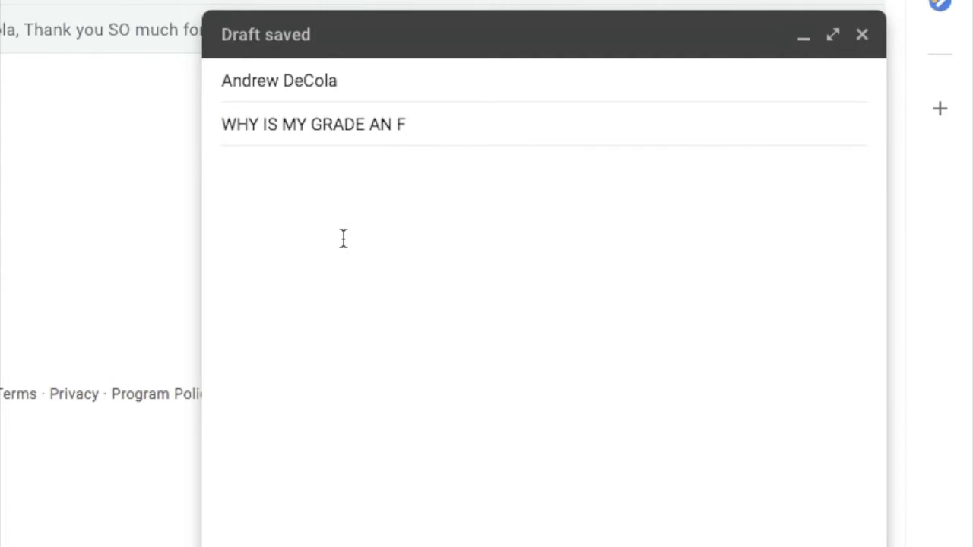
type("I PASSED ")
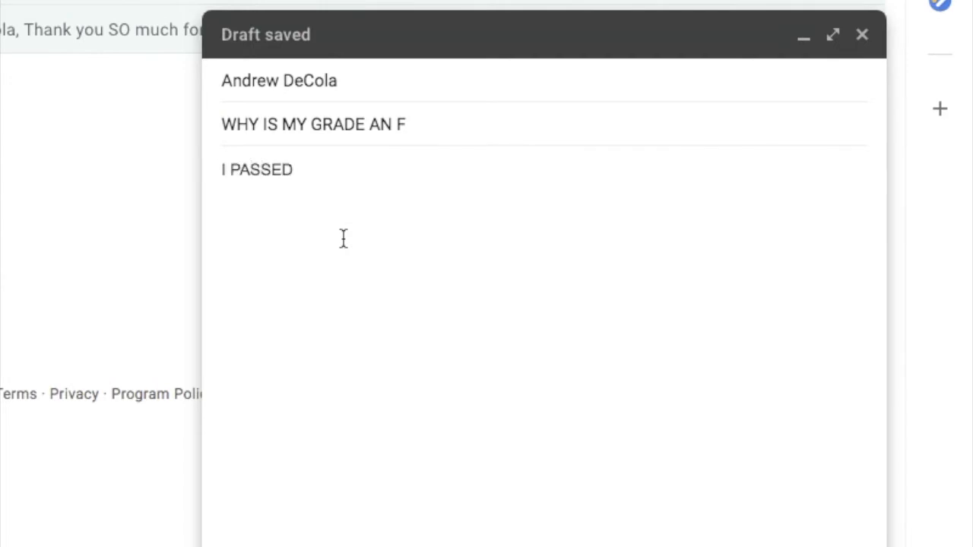
type("IN THE PRO")
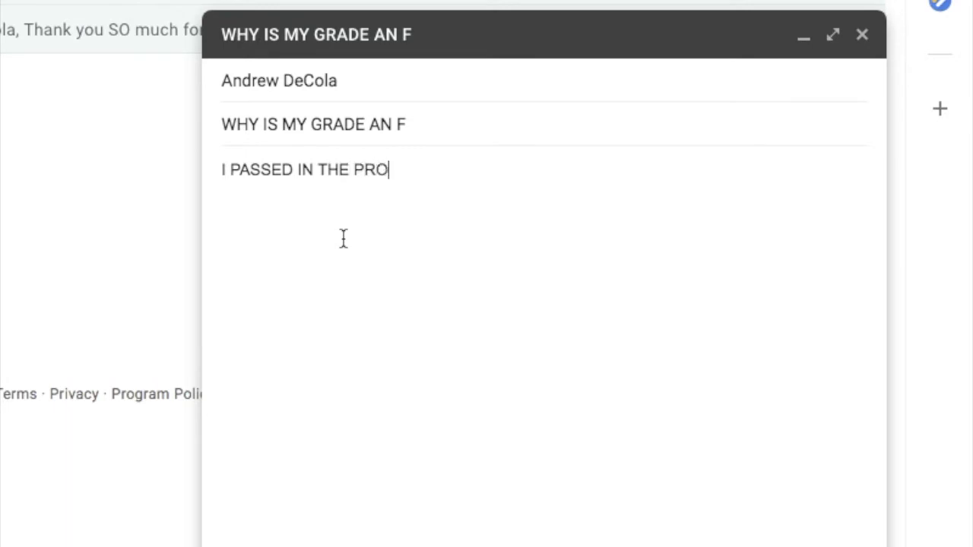
type("JECT LAST WEEK")
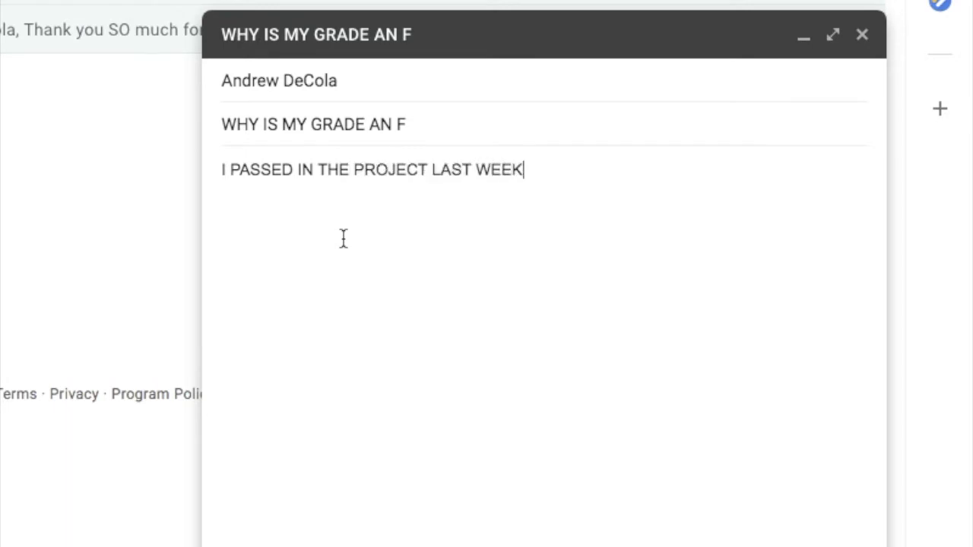
type(" WHEN ARE YO")
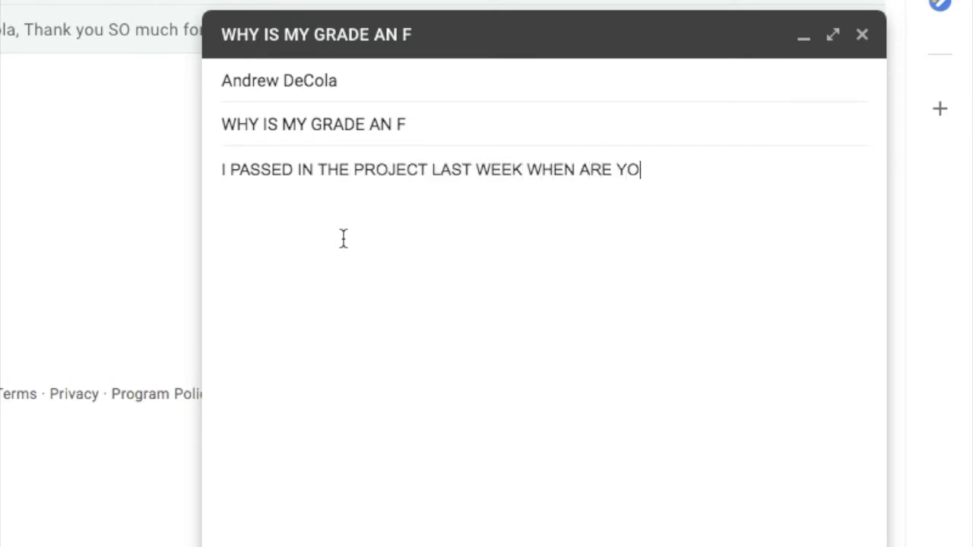
type("U GOING TO GRADE IT")
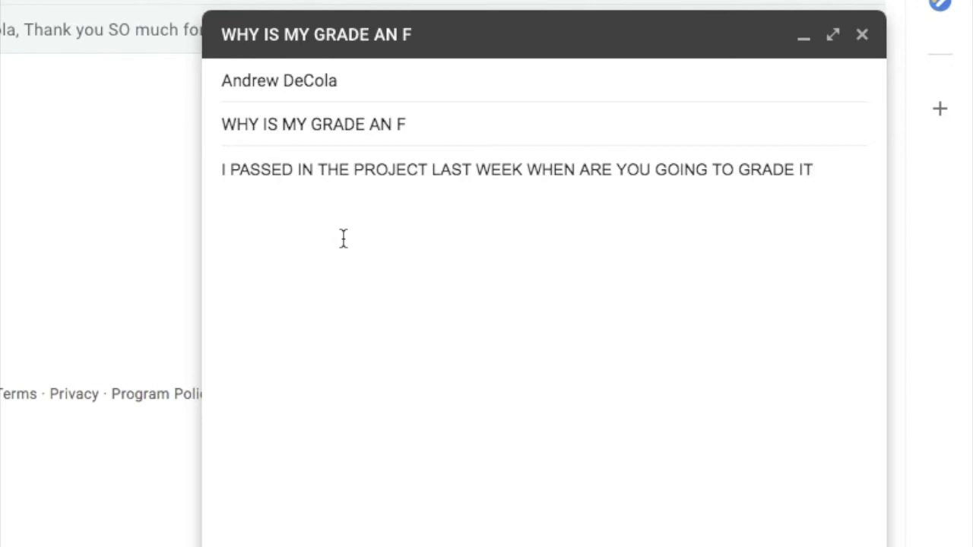
- Replace the all-caps subject with "Question about my grade"
triple_click(346, 122)
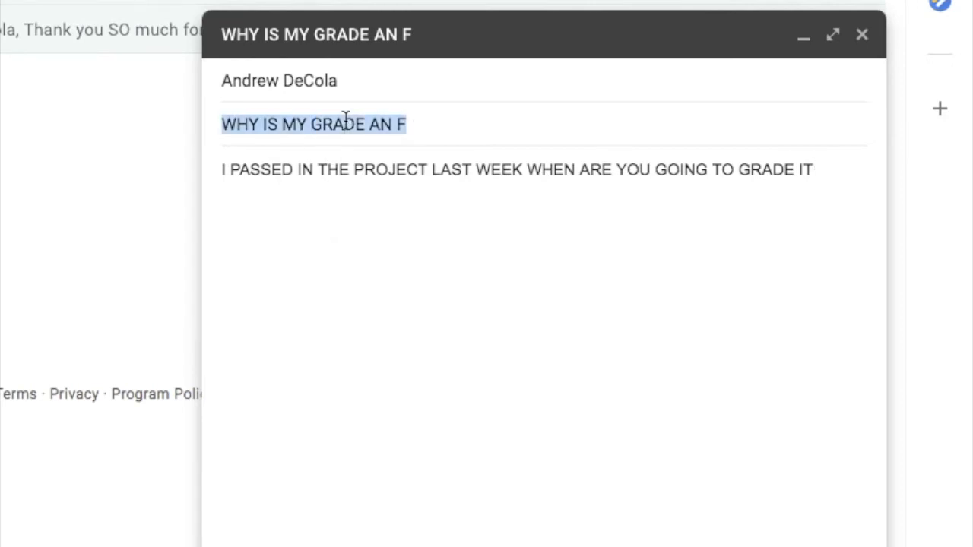
triple_click(330, 171)
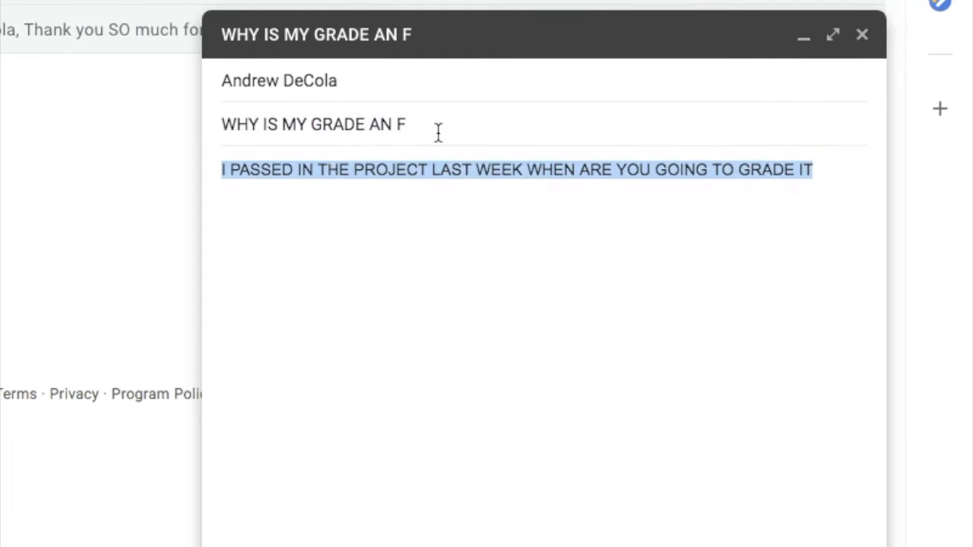
left_click_drag(436, 133, 226, 125)
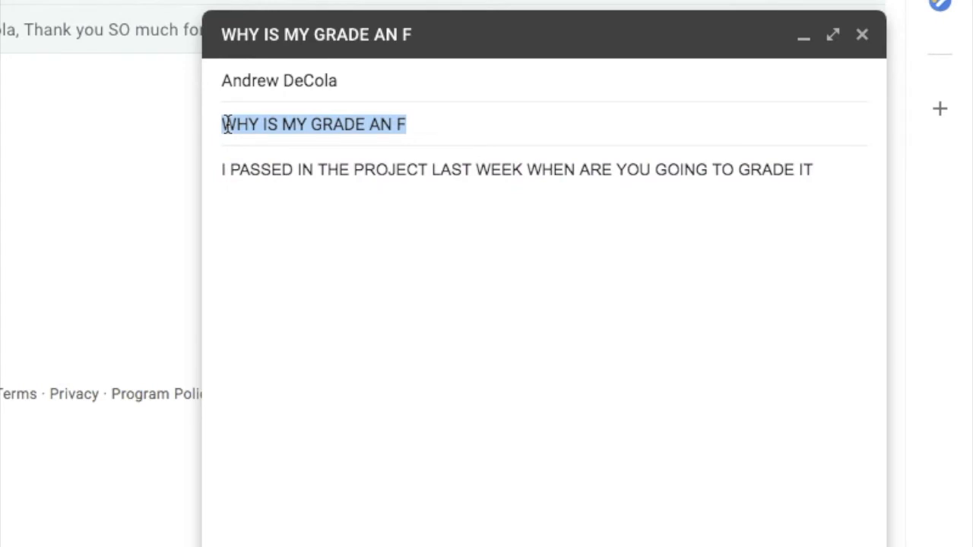
type("Quest")
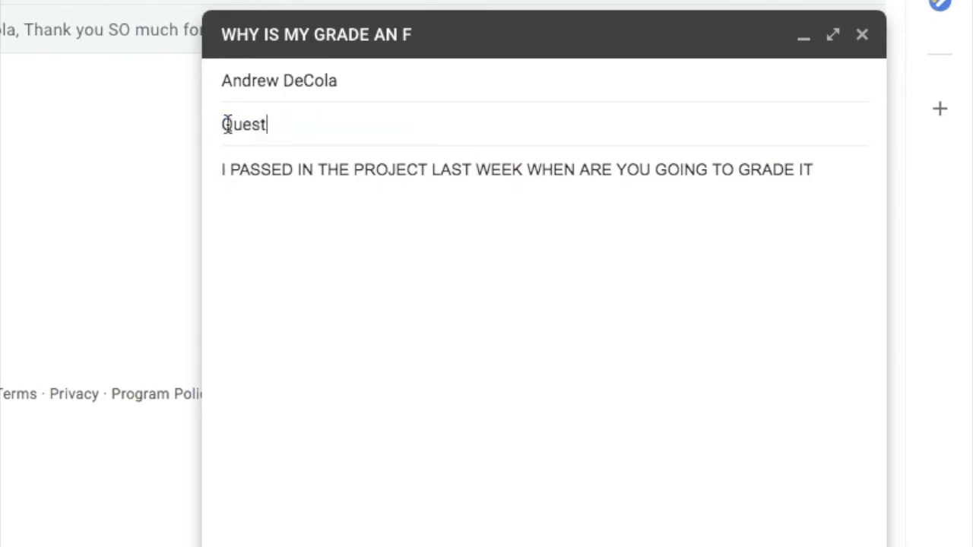
type("ion about my ")
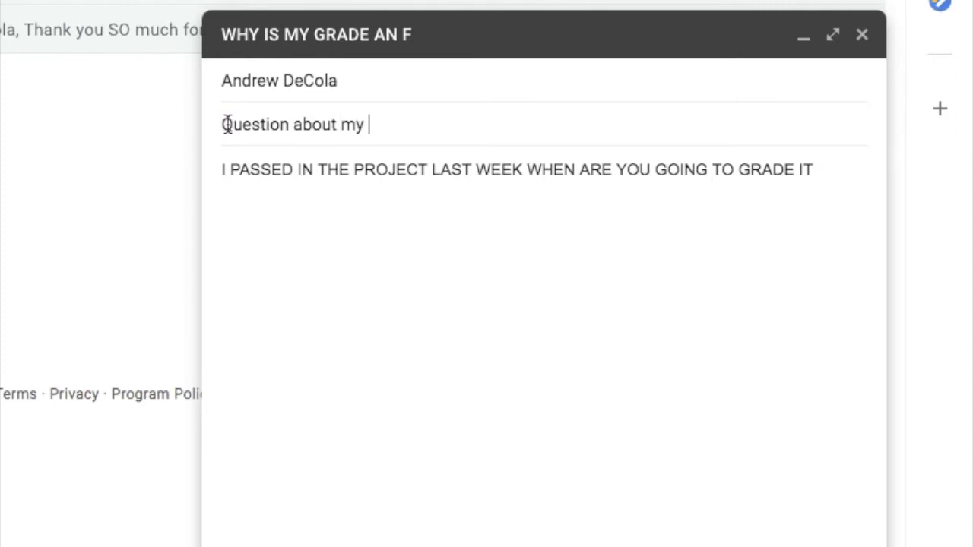
type("grade")
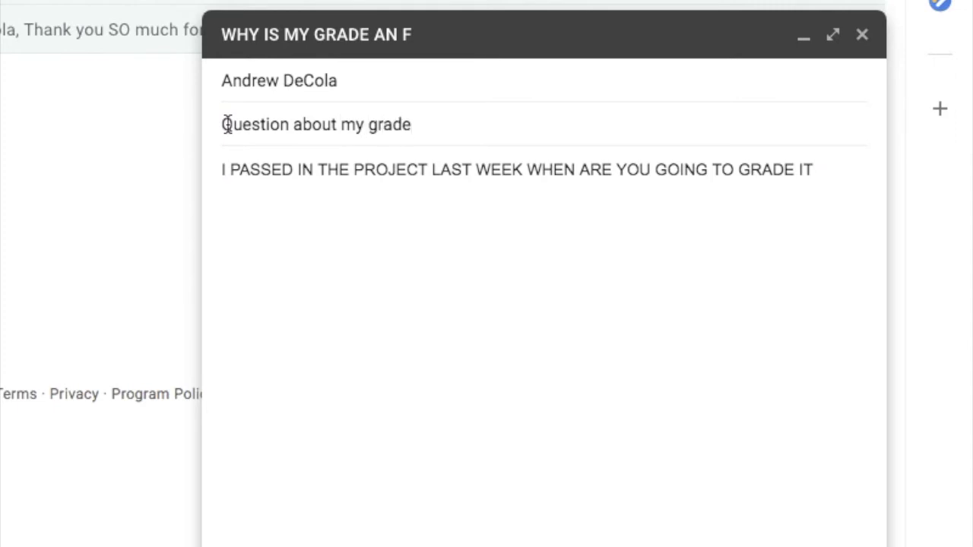
- Replace the all-caps body with a "Dear Mr" greeting using the teacher's last name and a comma, followed by a blank line
triple_click(352, 172)
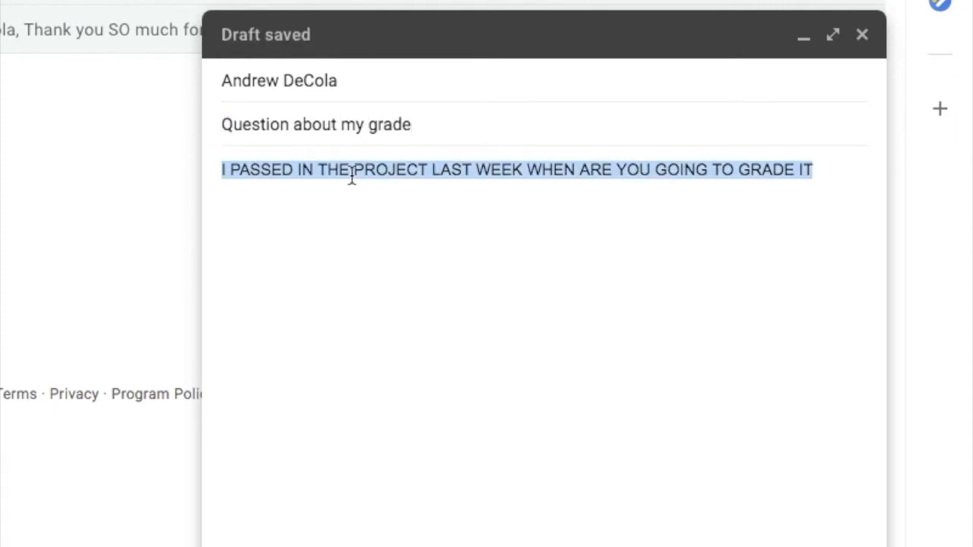
type("Dear Mr ")
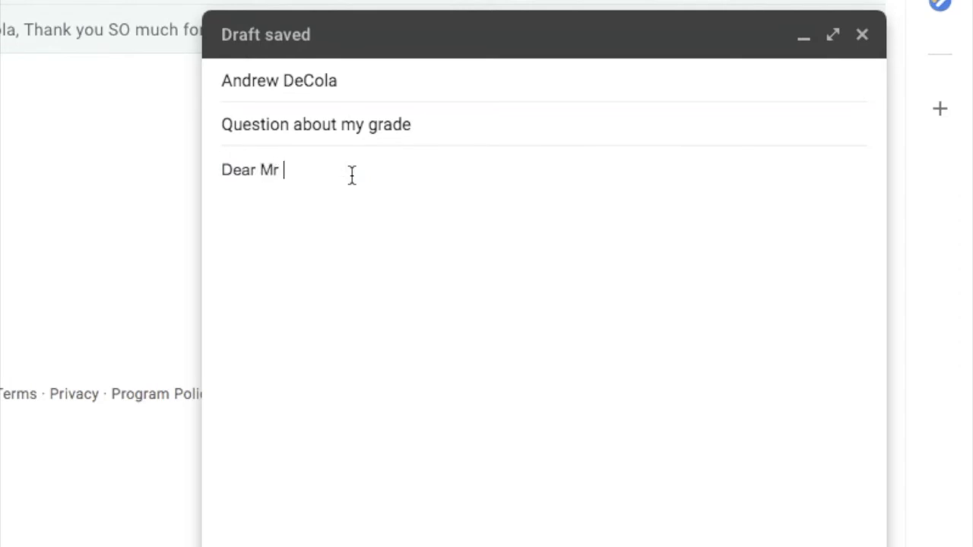
type("DeCola,")
key("Return")
key("Return")
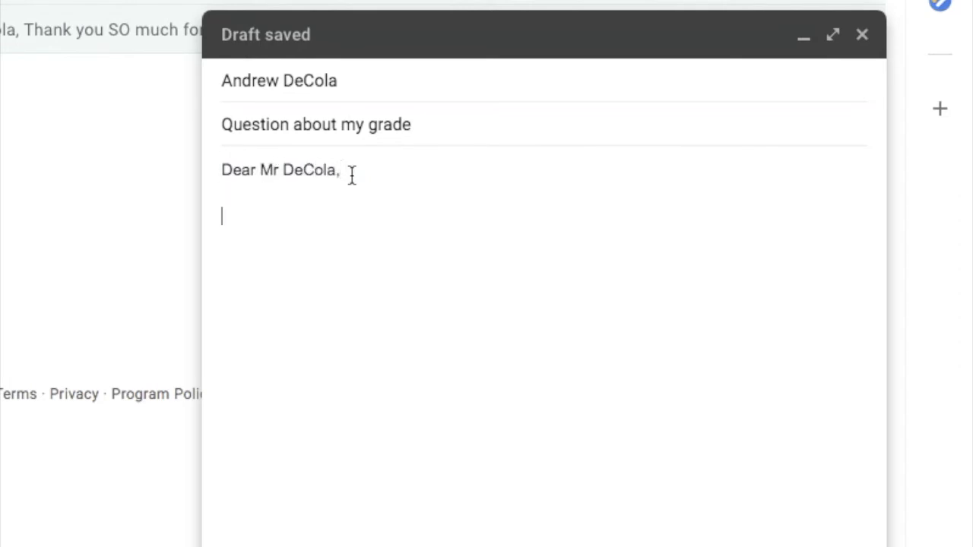
- Begin the paragraph below the greeting with "I've noticed you haven't graded the most recent work"
type("I've not")
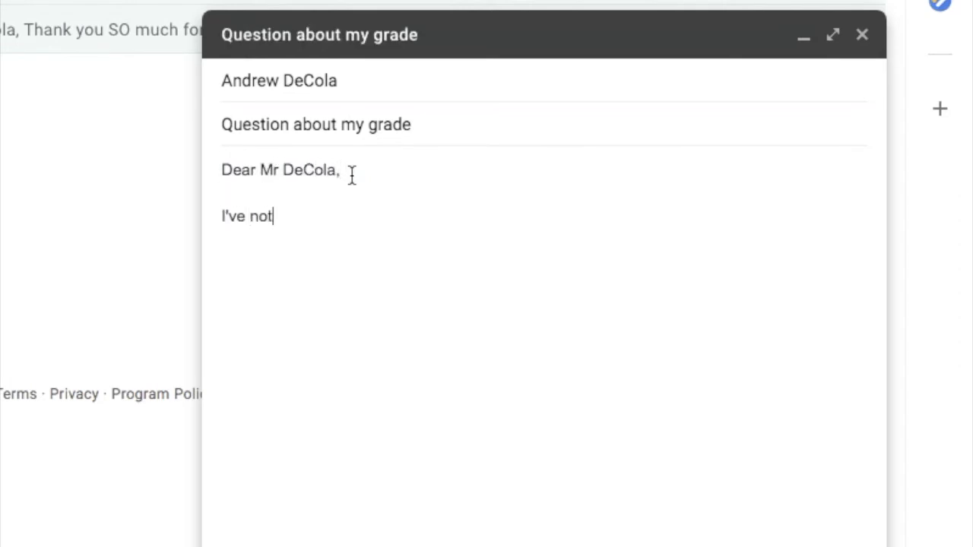
type("iced you haven")
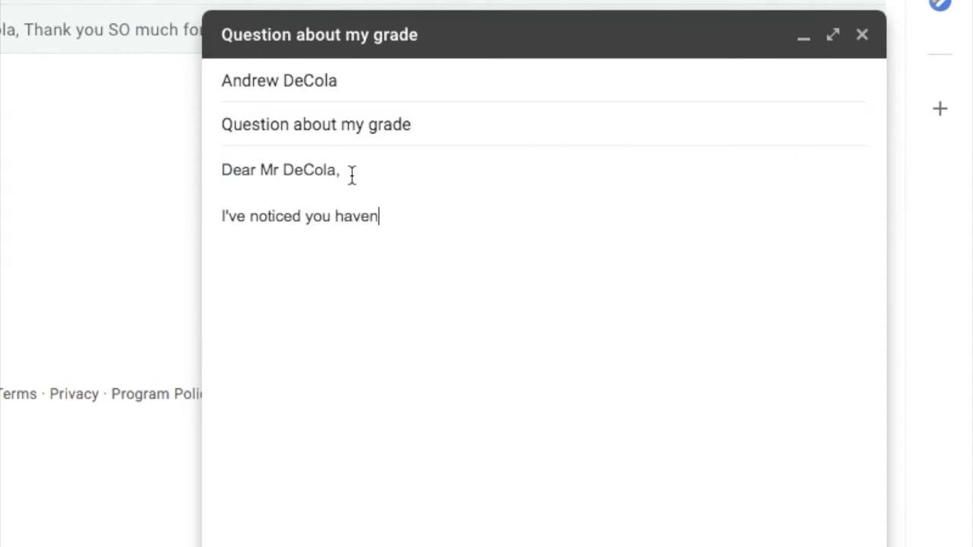
type("'t graded th")
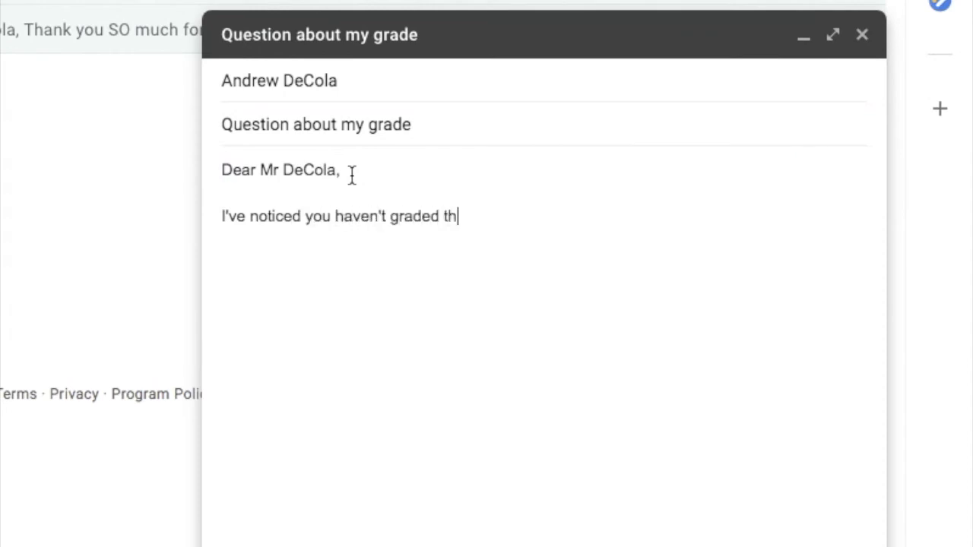
type("e most recent ")
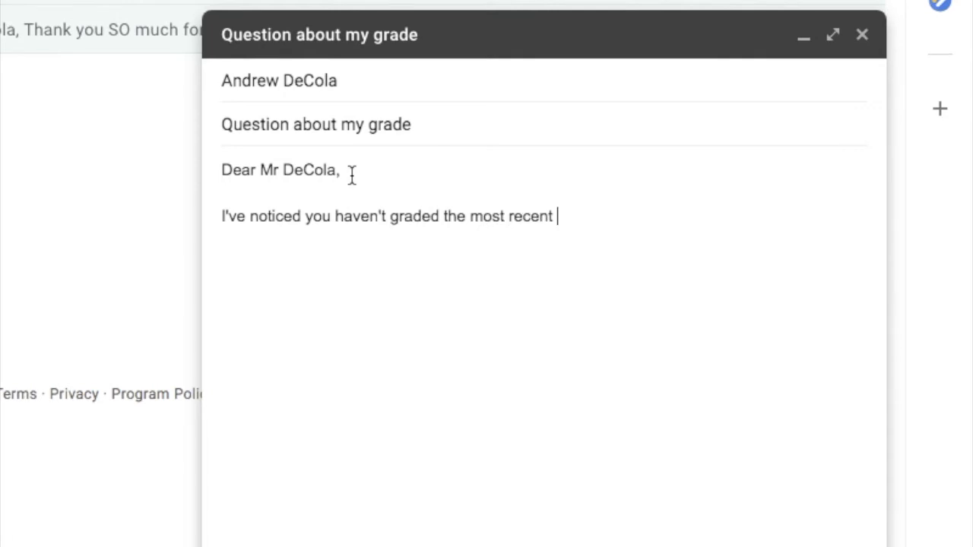
type("work,")
key("BackSpace")
key("BackSpace")
- End the first sentence with a period and continue with "I'm curious when you might update the"
type(". I'm ")
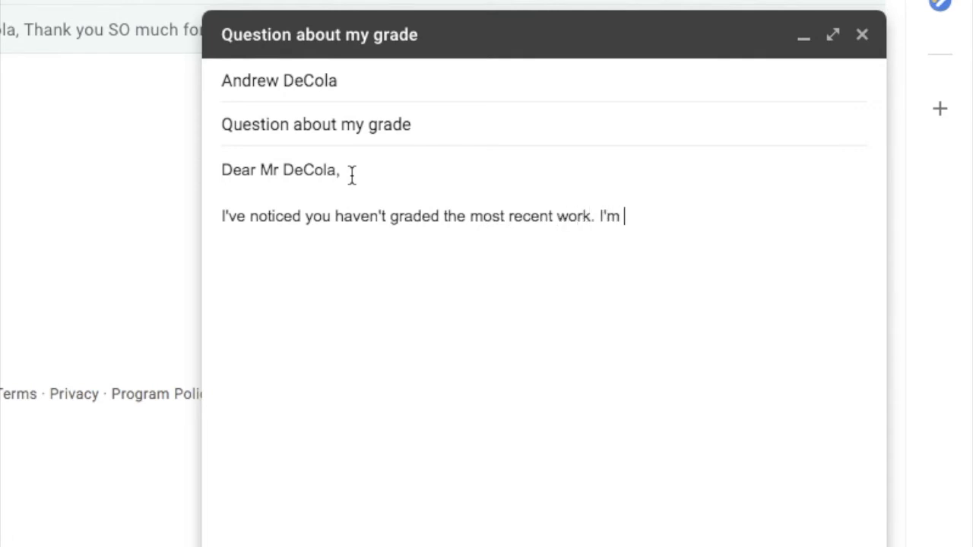
type("curious whe")
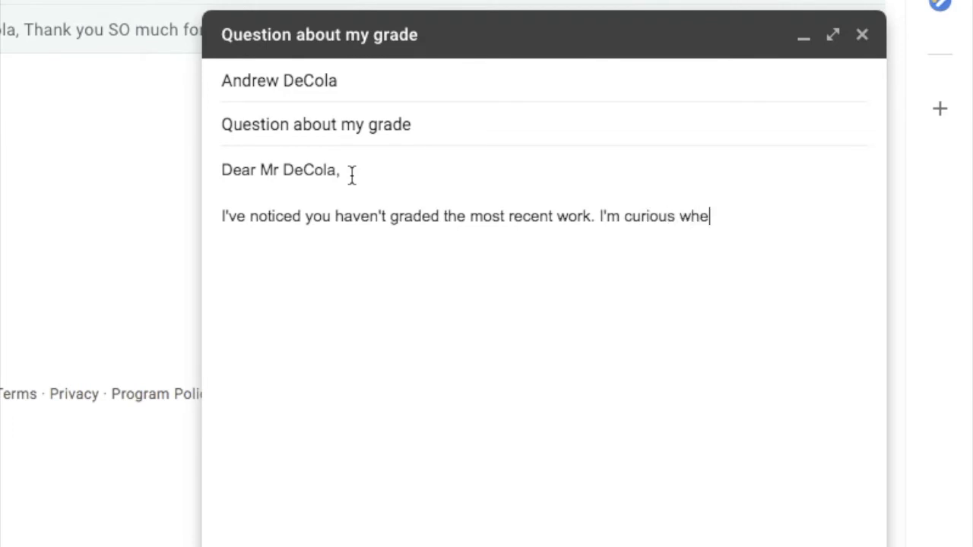
type("n that mnight")
key("BackSpace")
key("BackSpace")
key("BackSpace")
key("BackSpace")
key("BackSpace")
type("ight")
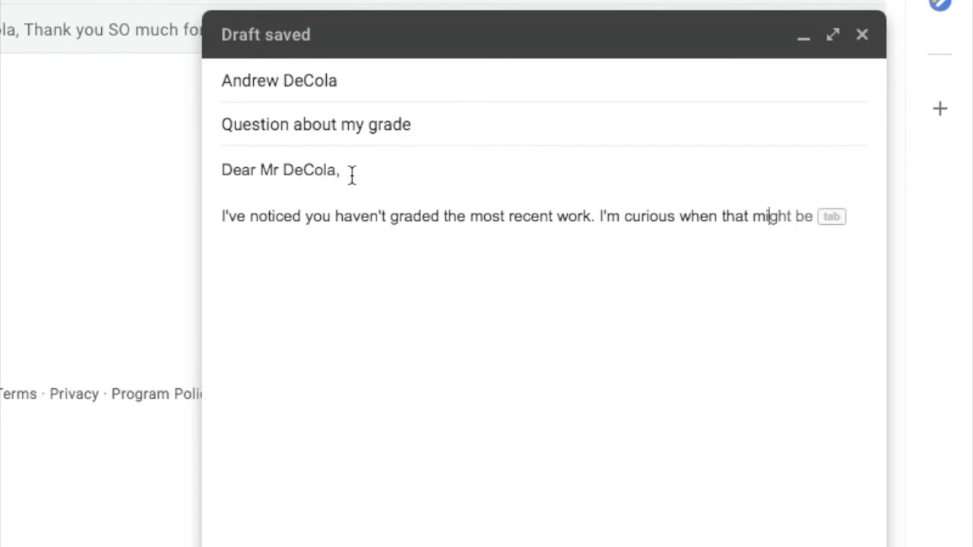
key("BackSpace")
key("BackSpace")
key("BackSpace")
key("BackSpace")
key("BackSpace")
key("BackSpace")
key("BackSpace")
key("BackSpace")
key("BackSpace")
key("BackSpace")
key("BackSpace")
type("you might")
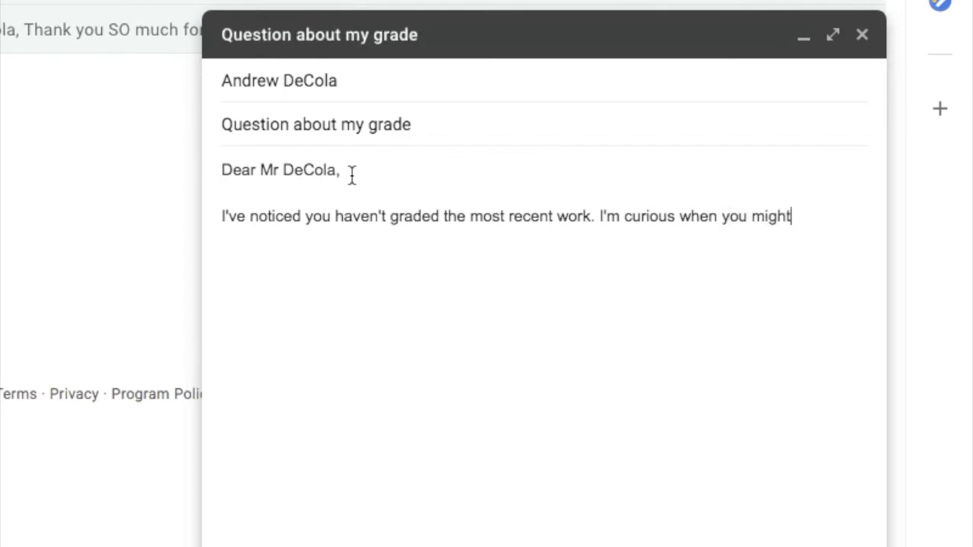
type(" update the g")
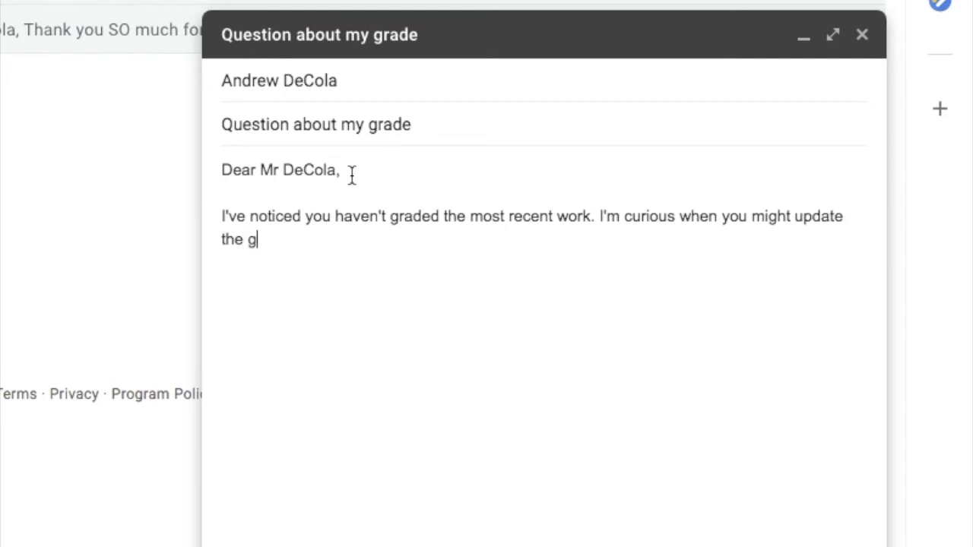
- Complete the paragraph with "grades, I'm looking forward to seeing how I did."
type("rades, I'm ")
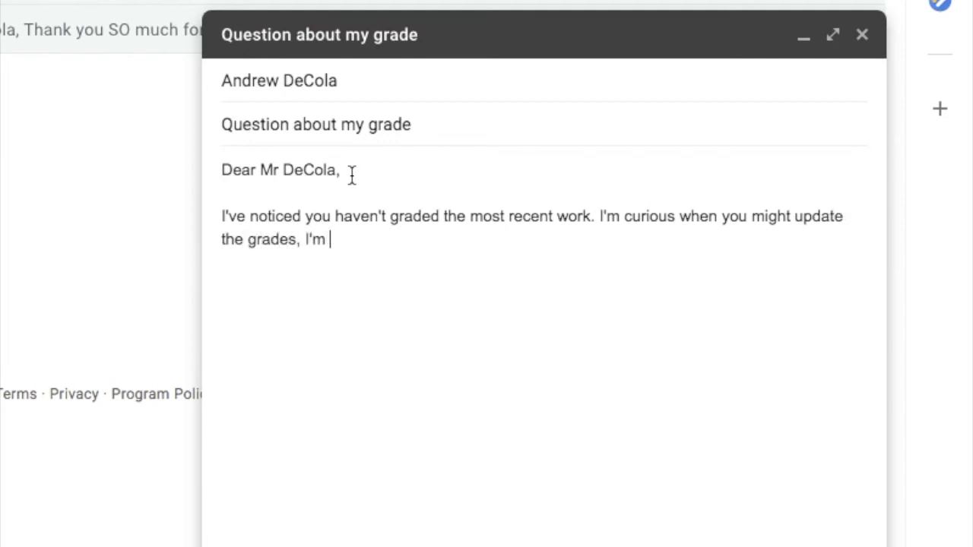
type("looking forwar")
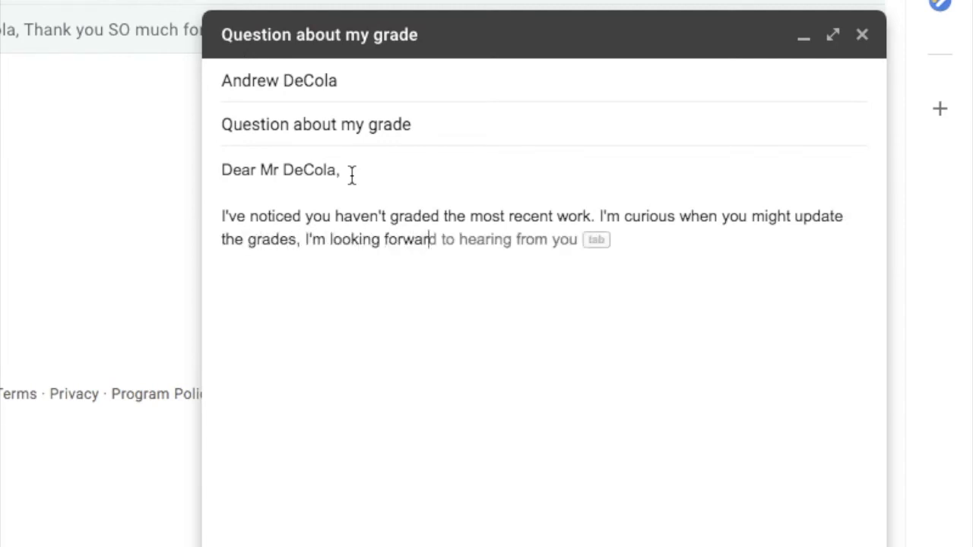
type("d to seeing how I did.")
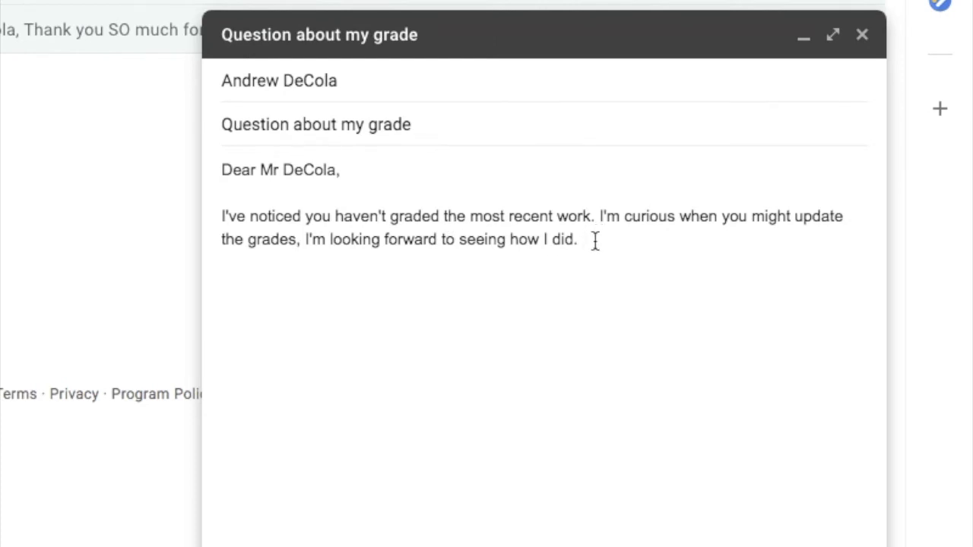
left_click(452, 131)
left_click_drag(434, 125, 226, 124)
left_click(232, 179)
- Add the closing line "I look forward to hearing from you" below the paragraph, completing it with the suggested text after "I look"
left_click(584, 241)
key("Return")
key("Return")
type("I look")
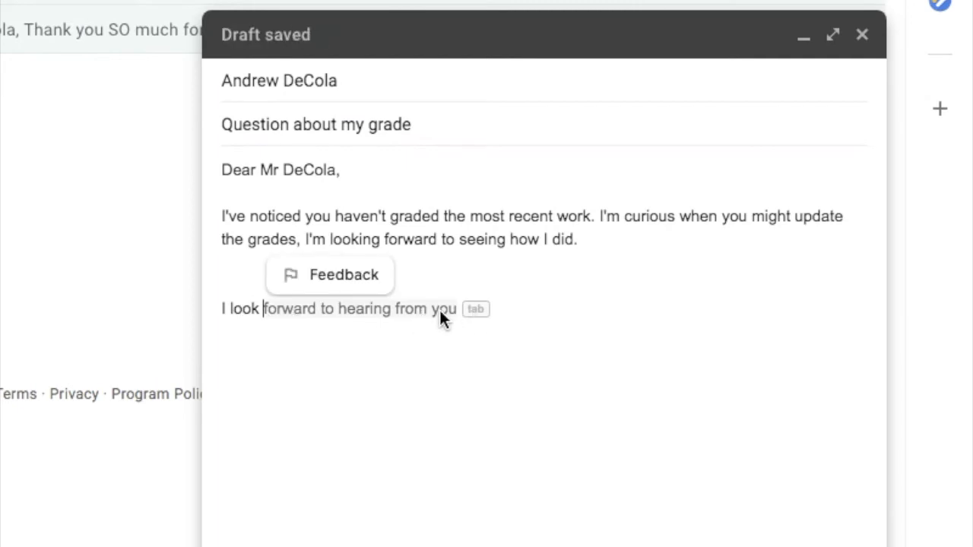
key("Tab")
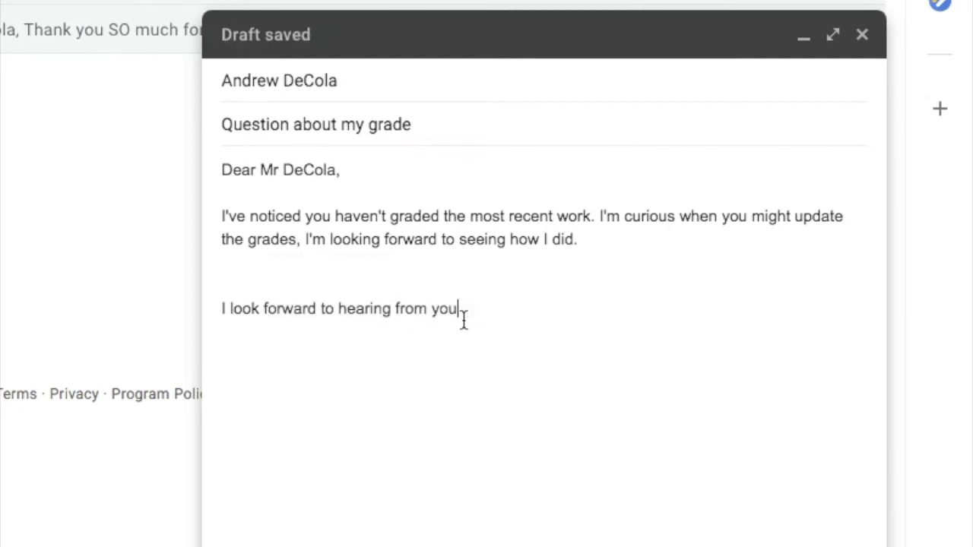
- Remove "forward to hearing from you" from the closing line and reinsert it by accepting the writing suggestion again
left_click_drag(462, 310, 261, 308)
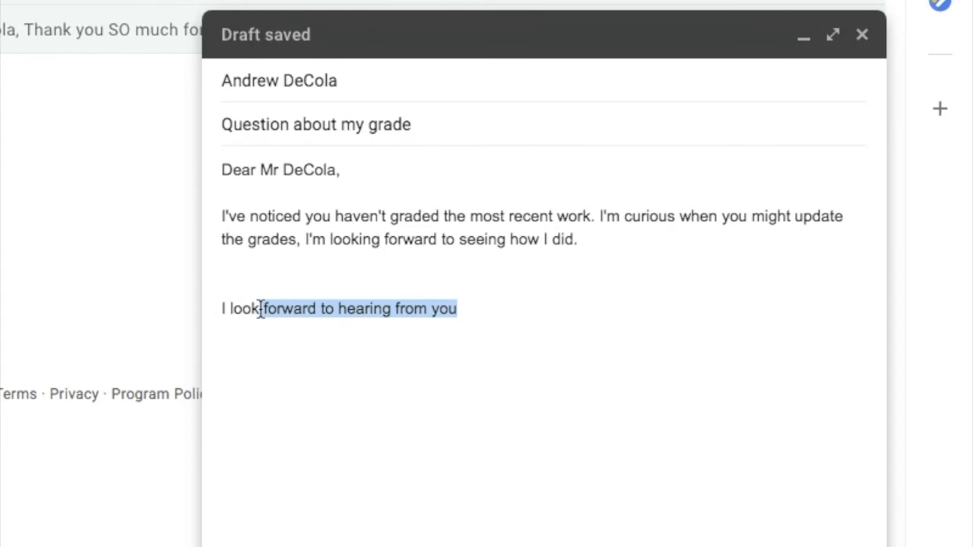
key("BackSpace")
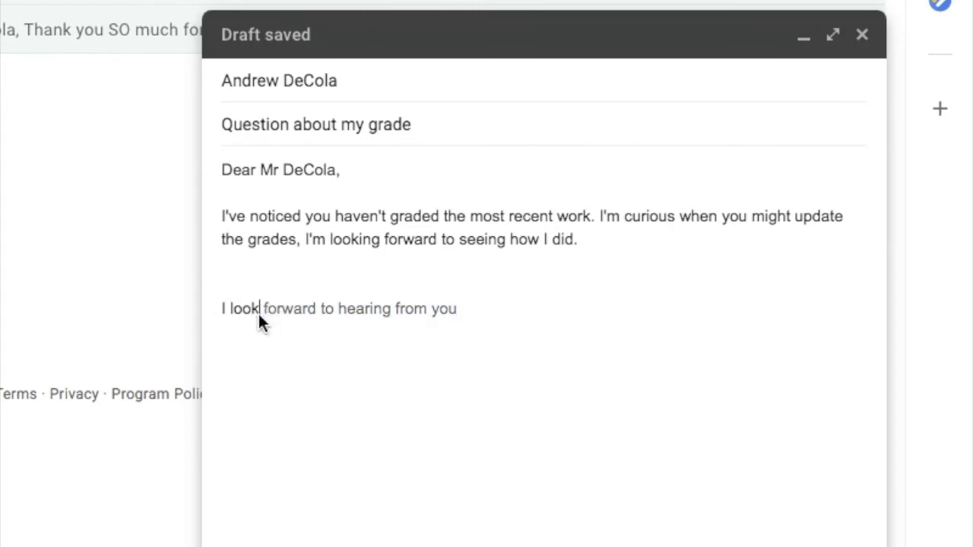
mouse_move(339, 323)
key("Tab")
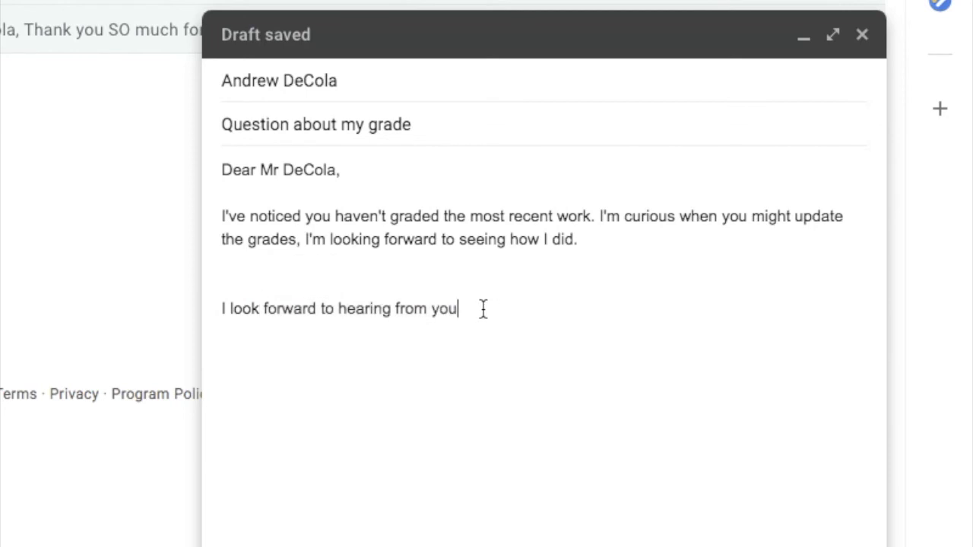
- End the closing line with a period and, after a blank line, add the sign-off "Sincerely," with "Your name" beneath it
type(".")
key("Return")
key("Return")
type("Sincerely,")
key("Return")
type("Your na")
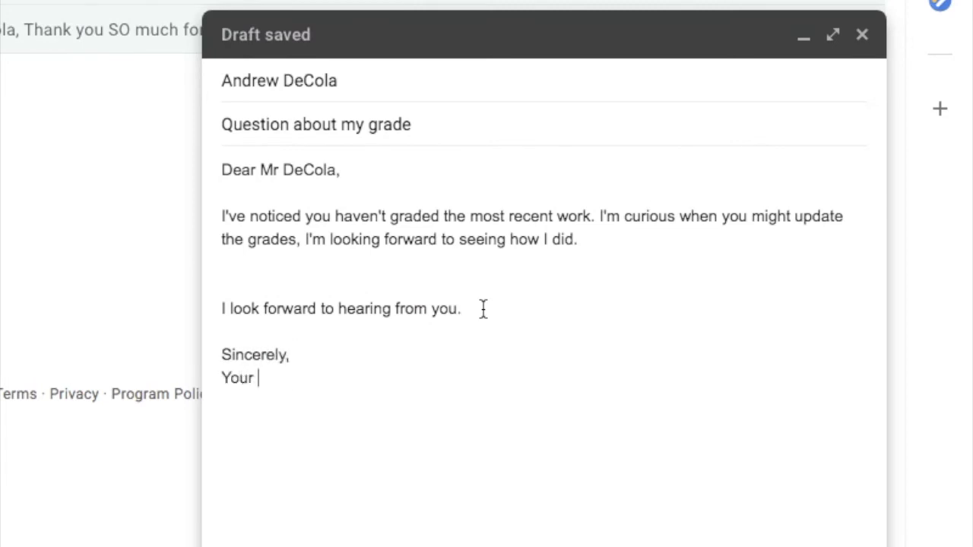
type("me")
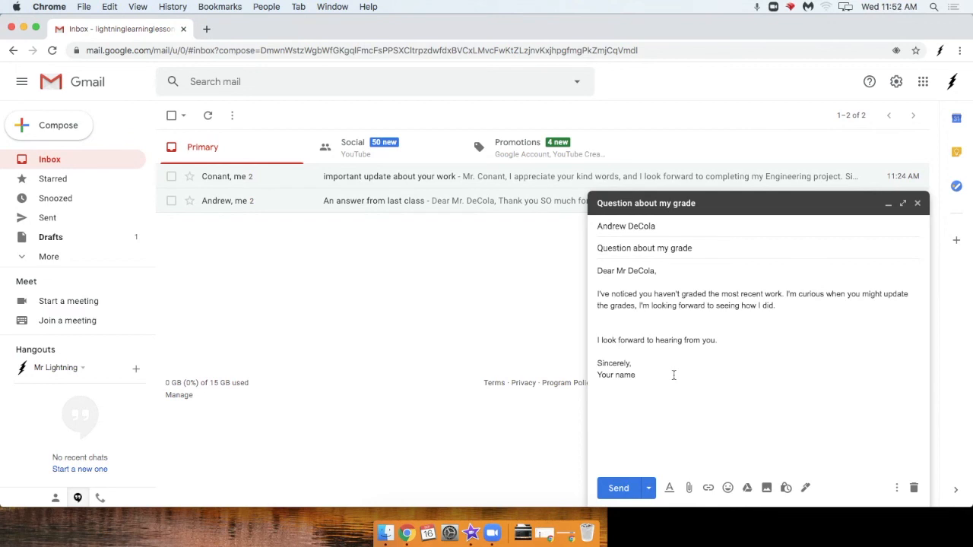
left_click(667, 373)
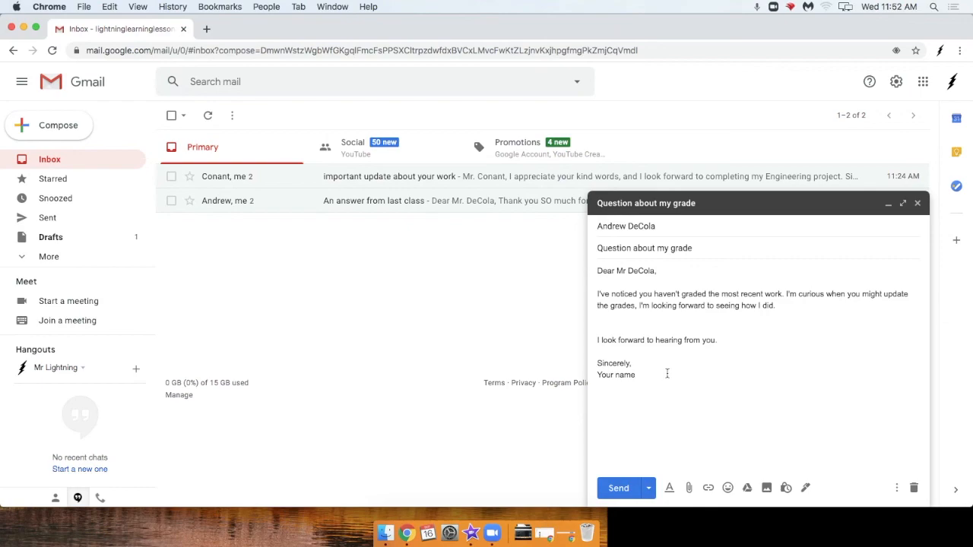